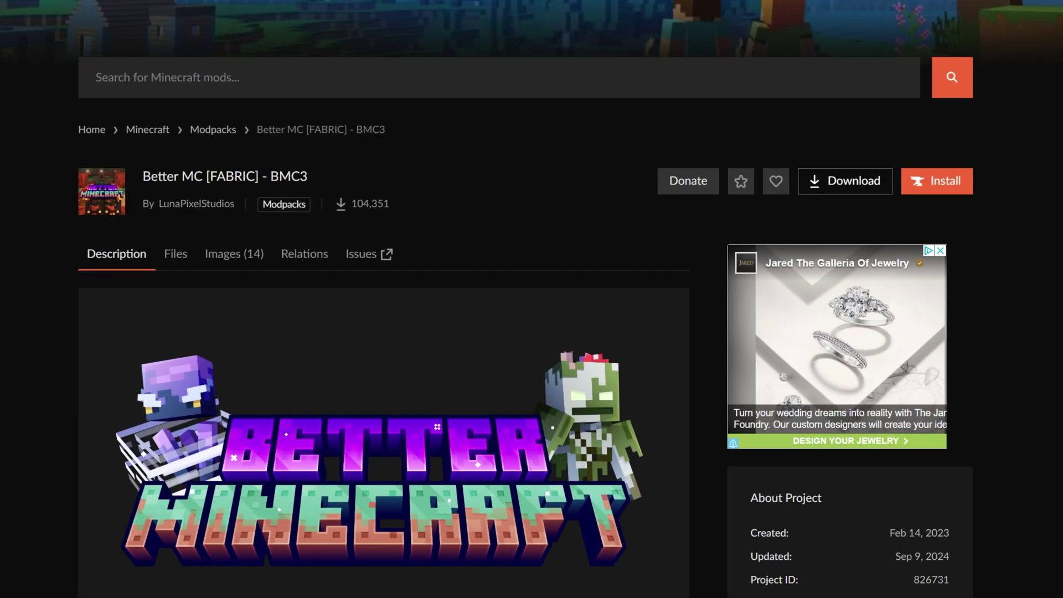
- Review the modpack page, noting the BMC3 title and the 1.21.1 game version
{"action": "left_click_drag", "start_coordinate": [282, 176], "coordinate": [310, 176]}
{"action": "left_click", "coordinate": [311, 175]}
{"action": "scroll", "coordinate": [510, 185], "scroll_direction": "down", "scroll_amount": 6}
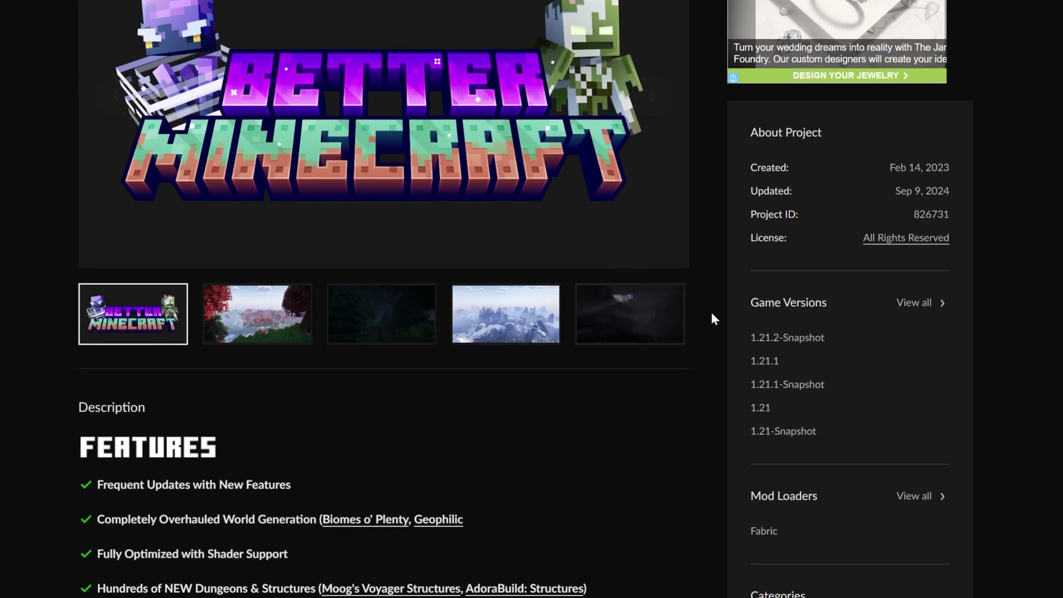
{"action": "left_click_drag", "start_coordinate": [781, 361], "coordinate": [747, 370]}
{"action": "left_click", "coordinate": [729, 373]}
{"action": "scroll", "coordinate": [600, 480], "scroll_direction": "down", "scroll_amount": 6}
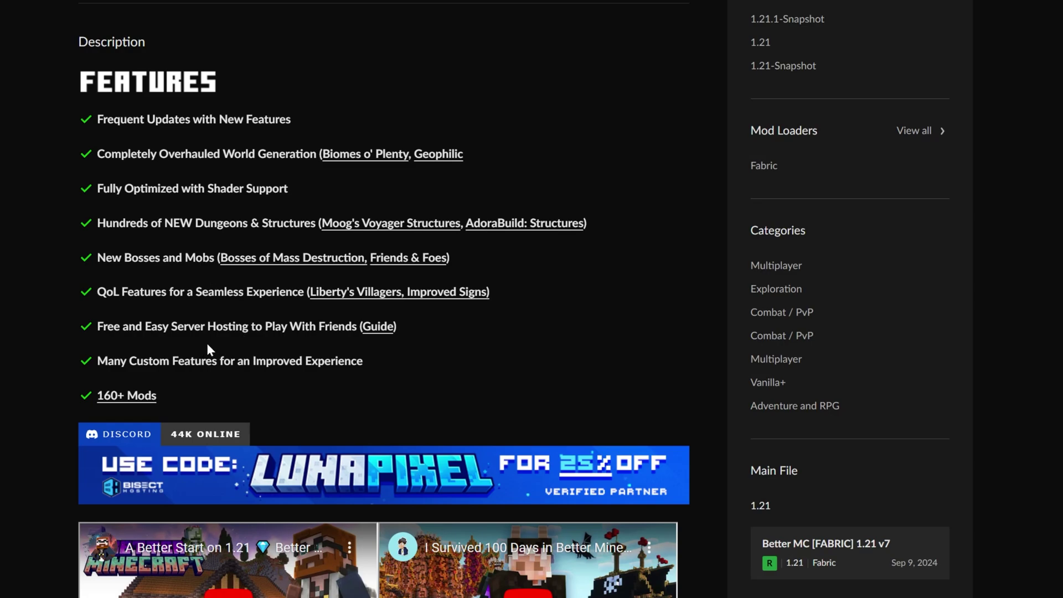
{"action": "scroll", "coordinate": [214, 340], "scroll_direction": "up", "scroll_amount": 12}
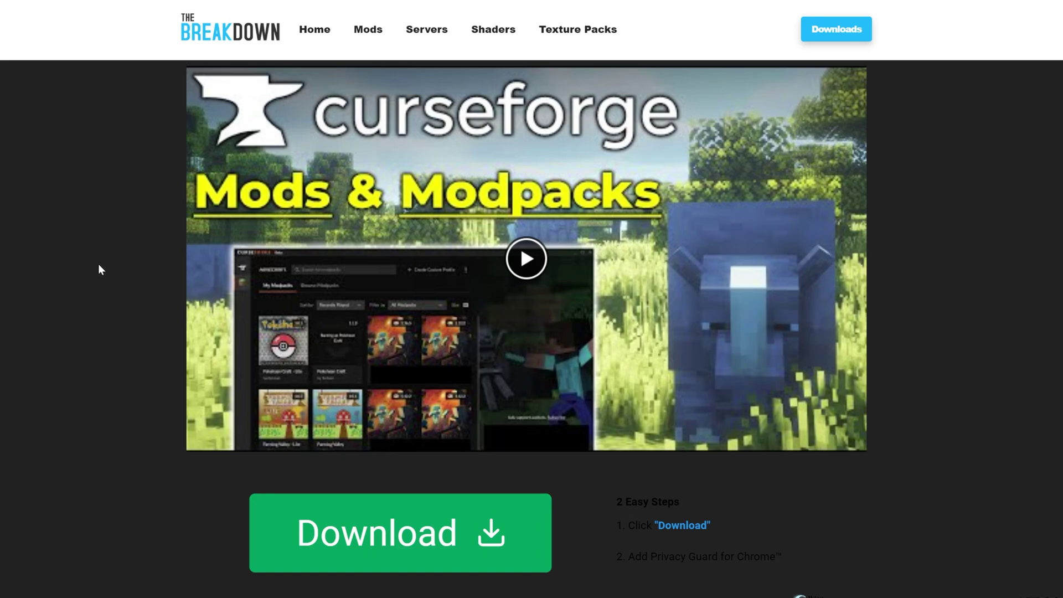
{"action": "scroll", "coordinate": [98, 266], "scroll_direction": "down", "scroll_amount": 9}
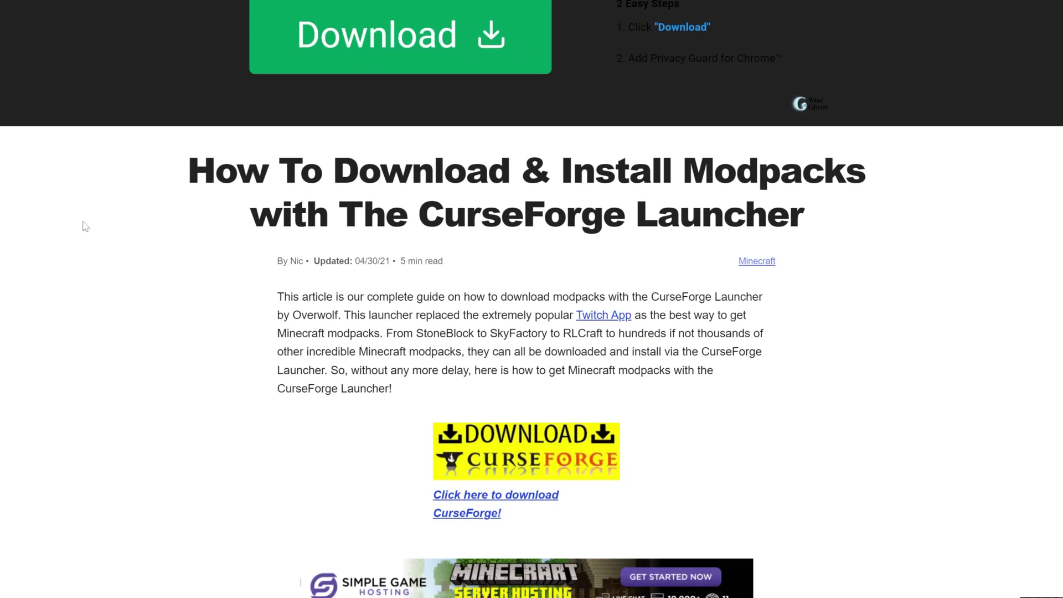
{"action": "scroll", "coordinate": [85, 226], "scroll_direction": "down", "scroll_amount": 1}
{"action": "scroll", "coordinate": [86, 230], "scroll_direction": "down", "scroll_amount": 5}
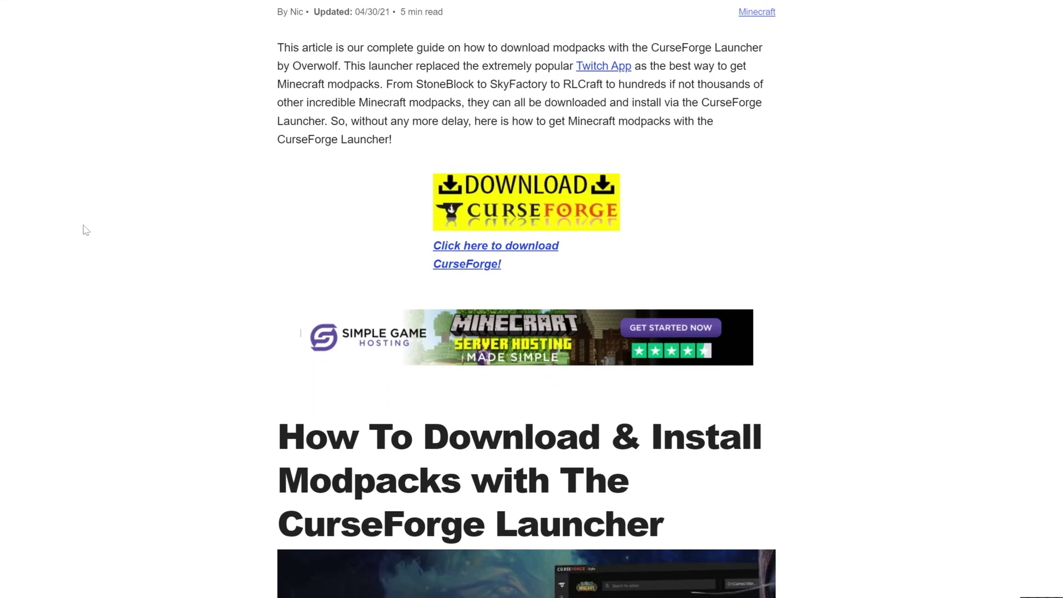
{"action": "scroll", "coordinate": [88, 242], "scroll_direction": "up", "scroll_amount": 4}
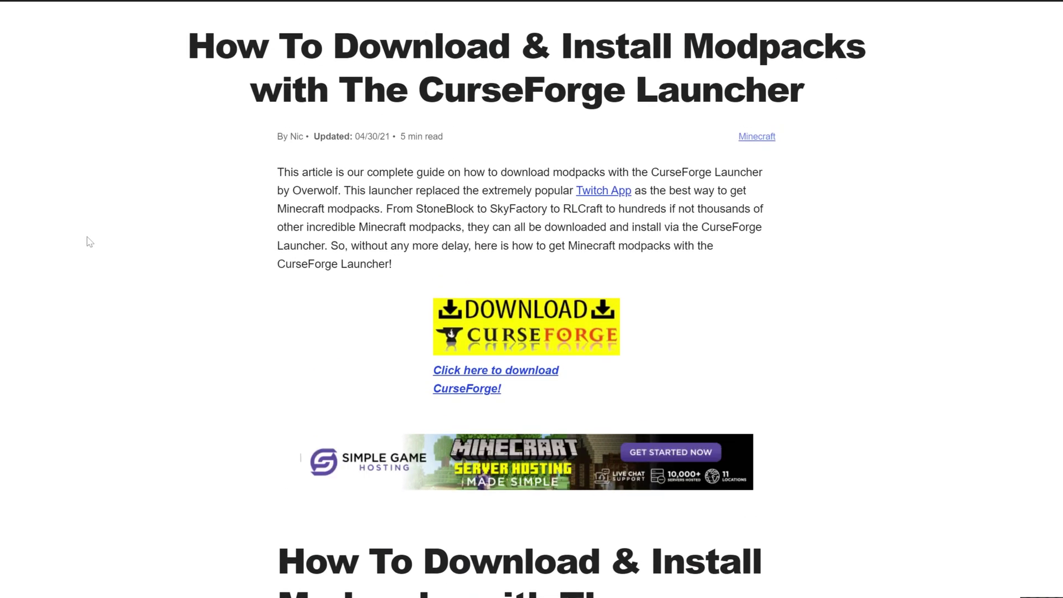
{"action": "scroll", "coordinate": [88, 238], "scroll_direction": "up", "scroll_amount": 10}
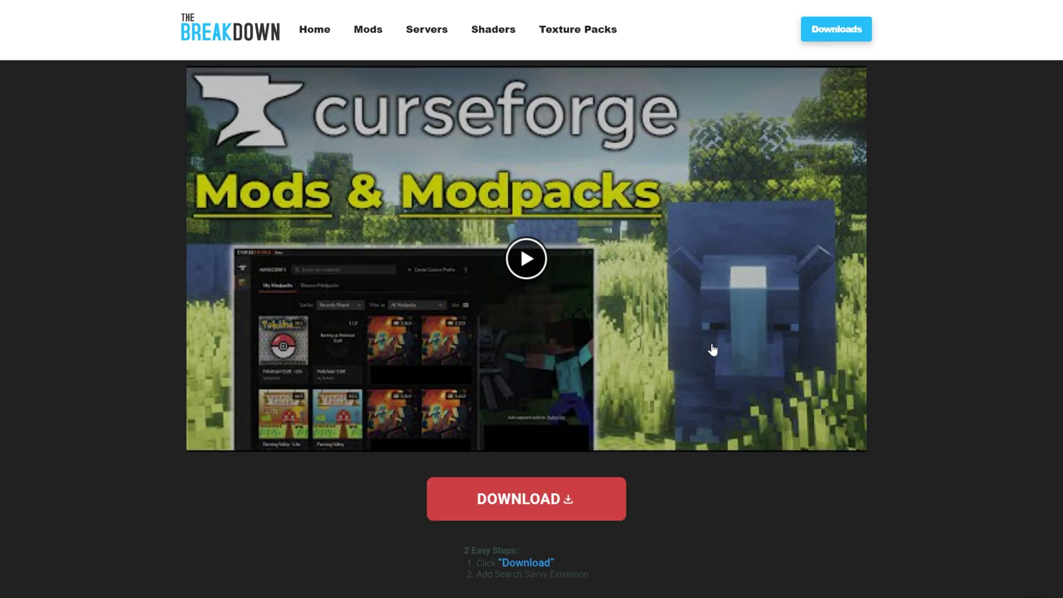
{"action": "scroll", "coordinate": [988, 238], "scroll_direction": "down", "scroll_amount": 5}
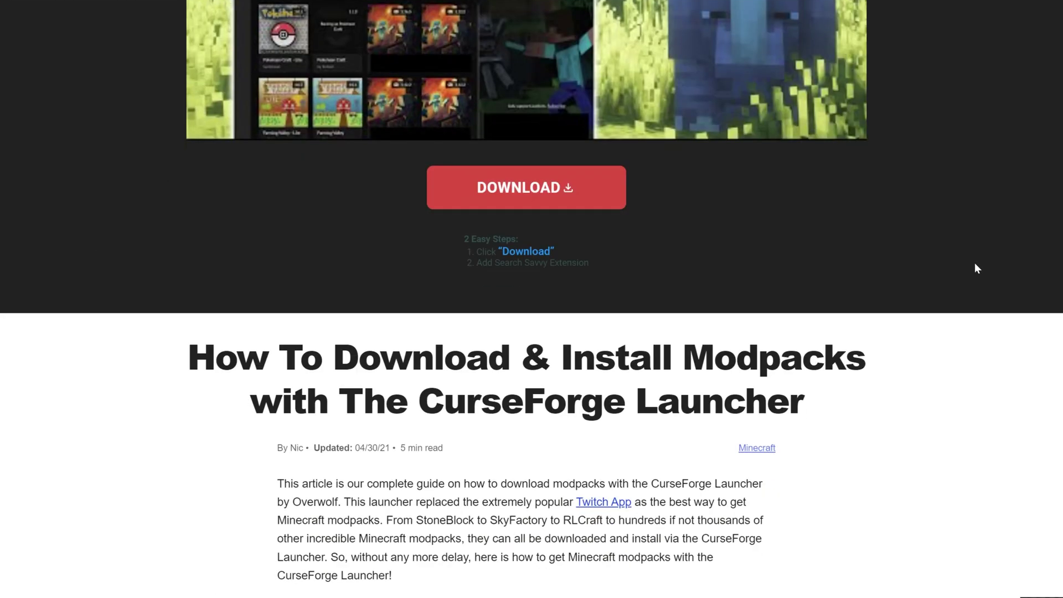
{"action": "scroll", "coordinate": [959, 273], "scroll_direction": "down", "scroll_amount": 9}
{"action": "scroll", "coordinate": [772, 313], "scroll_direction": "up", "scroll_amount": 5}
{"action": "scroll", "coordinate": [475, 314], "scroll_direction": "down", "scroll_amount": 1}
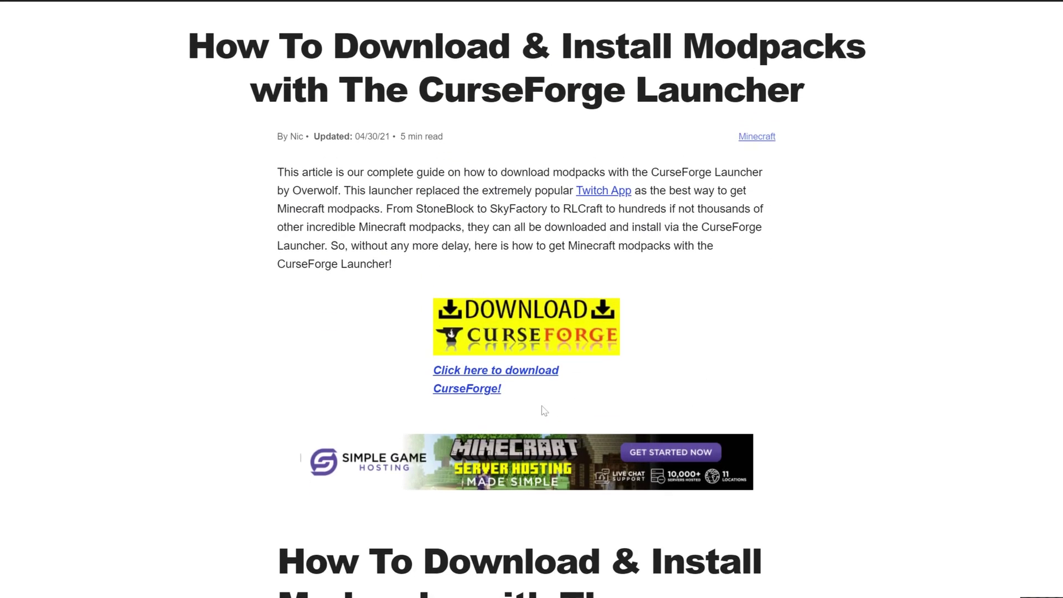
- Get the standalone CurseForge for Windows installer and save it to Downloads
{"action": "left_click", "coordinate": [502, 343]}
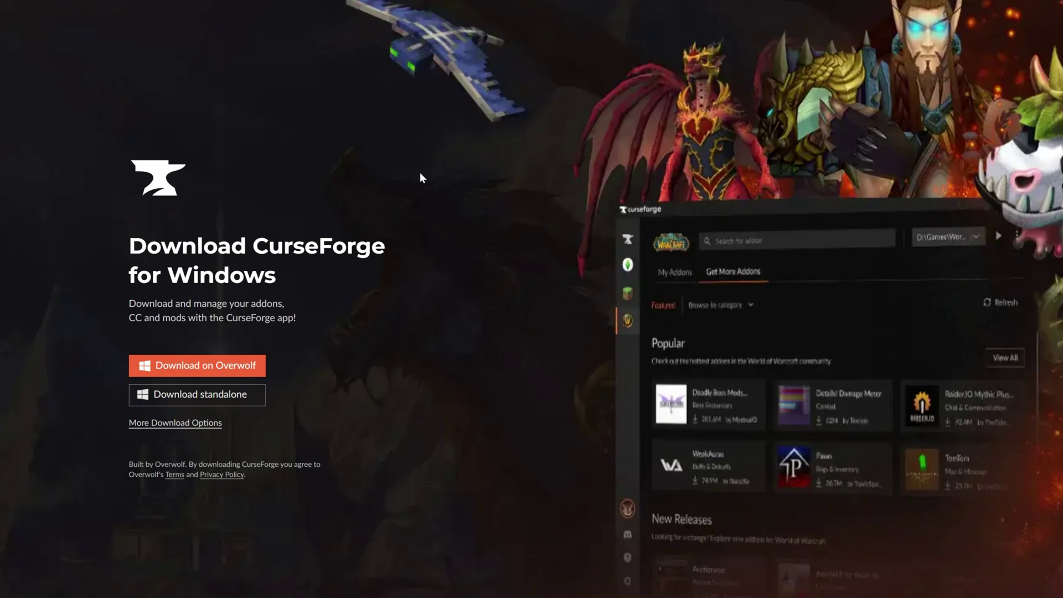
{"action": "scroll", "coordinate": [421, 174], "scroll_direction": "down", "scroll_amount": 4}
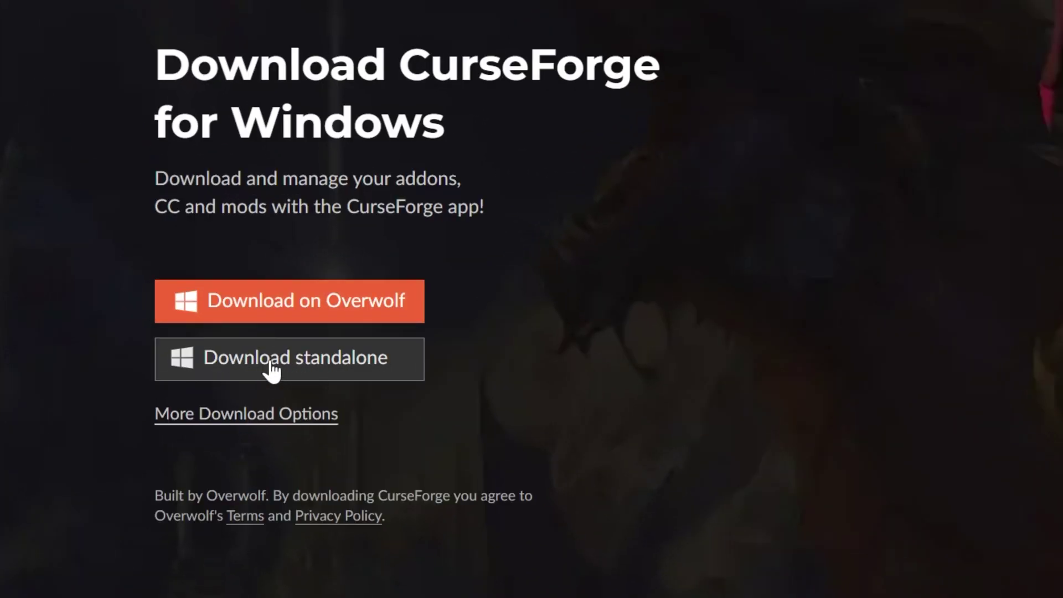
{"action": "left_click", "coordinate": [271, 370]}
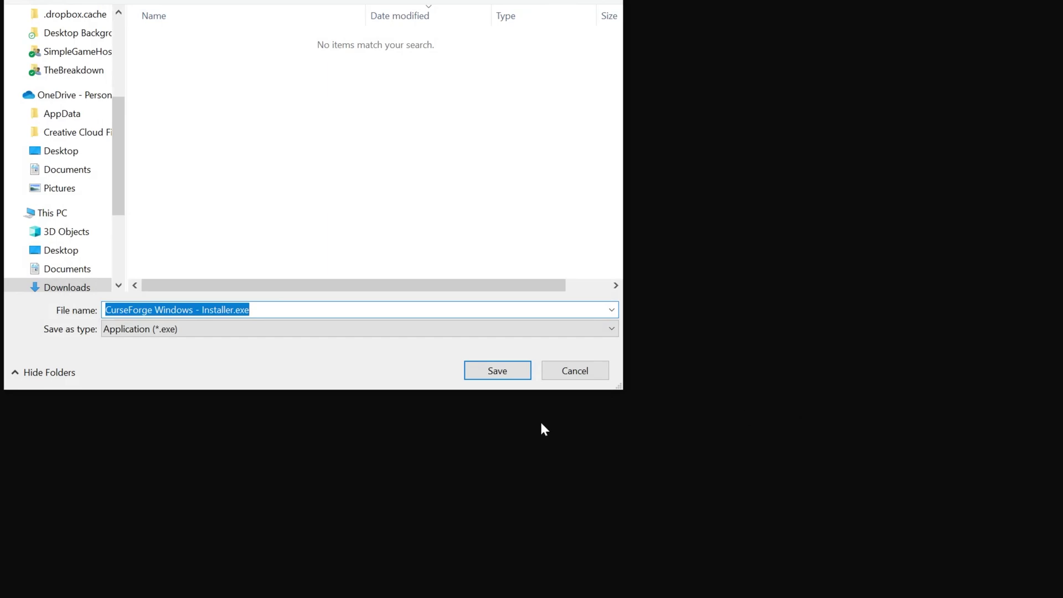
{"action": "left_click", "coordinate": [515, 379]}
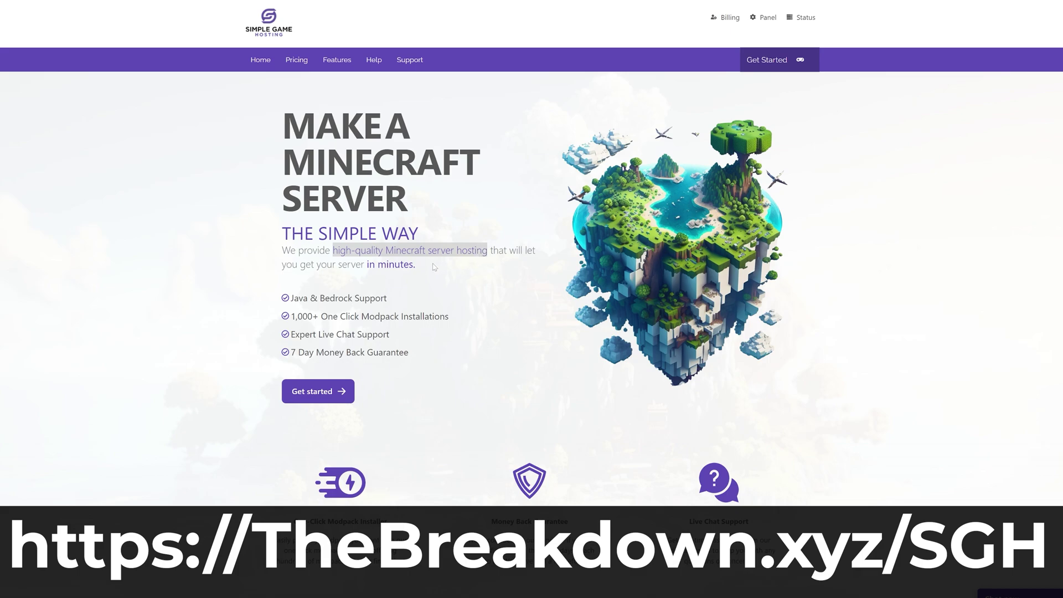
{"action": "scroll", "coordinate": [303, 303], "scroll_direction": "down", "scroll_amount": 4}
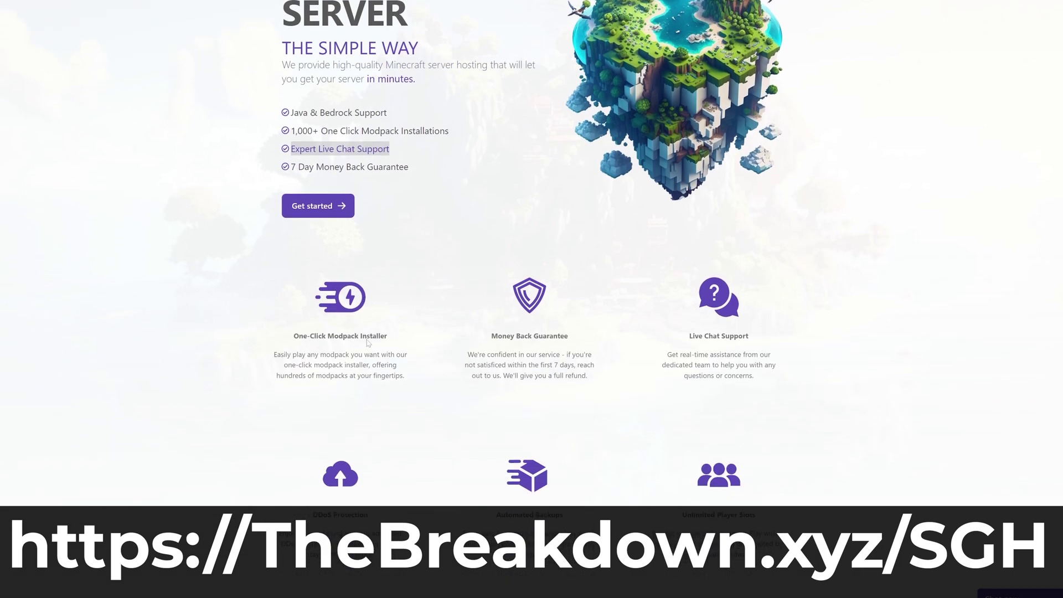
{"action": "left_click_drag", "start_coordinate": [303, 303], "coordinate": [397, 306]}
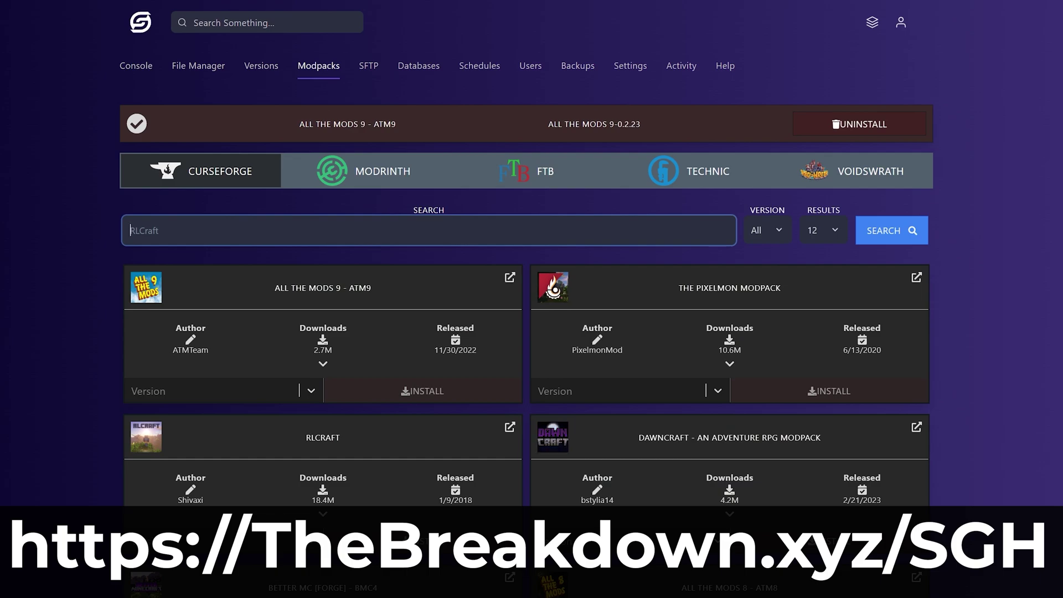
{"action": "type", "text": "Pixelmon"}
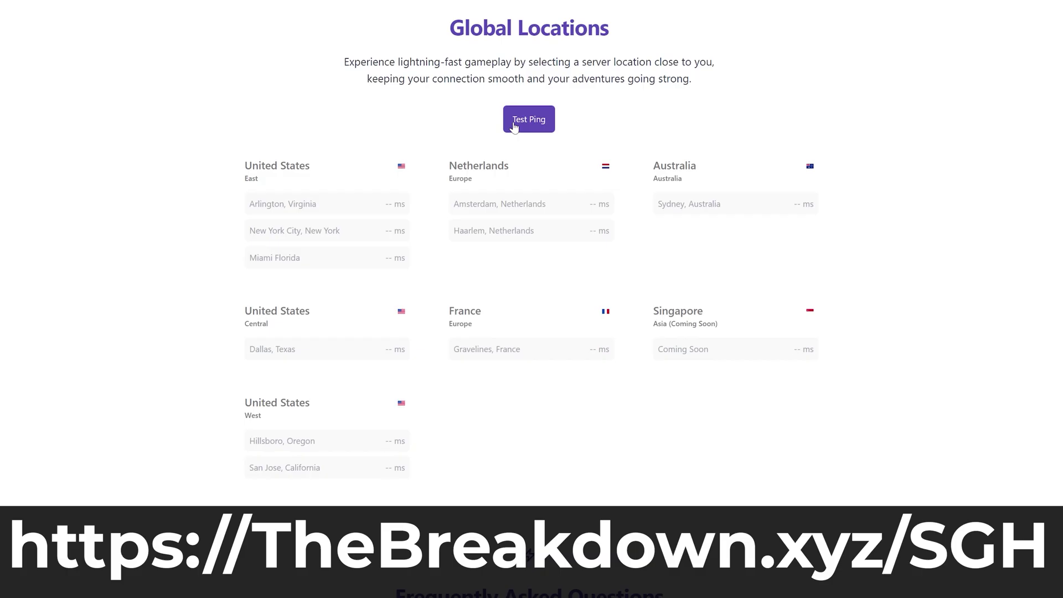
{"action": "left_click", "coordinate": [510, 115]}
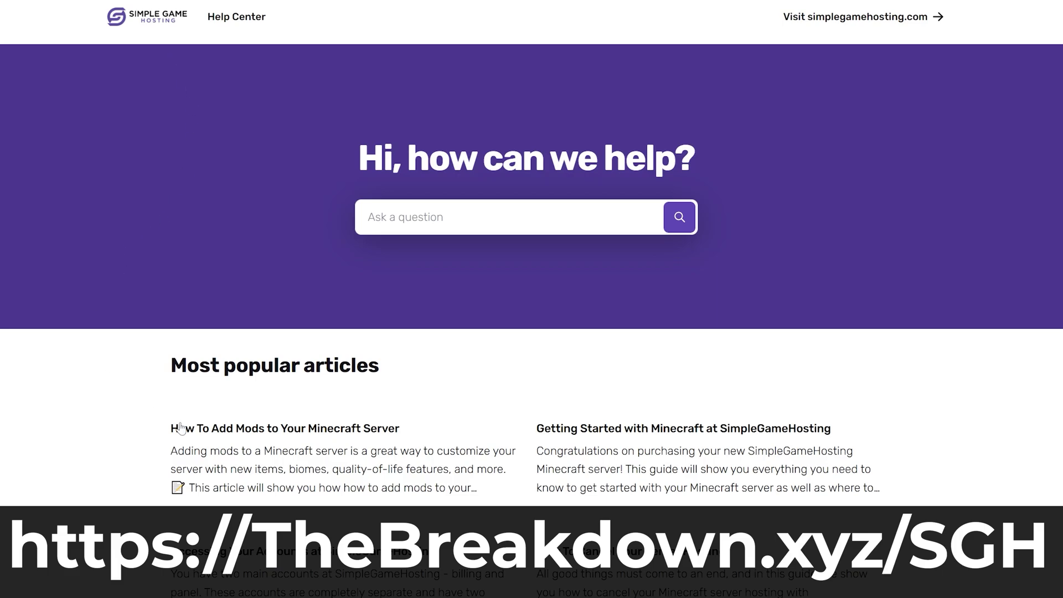
{"action": "left_click", "coordinate": [204, 441]}
{"action": "scroll", "coordinate": [526, 277], "scroll_direction": "down", "scroll_amount": 20}
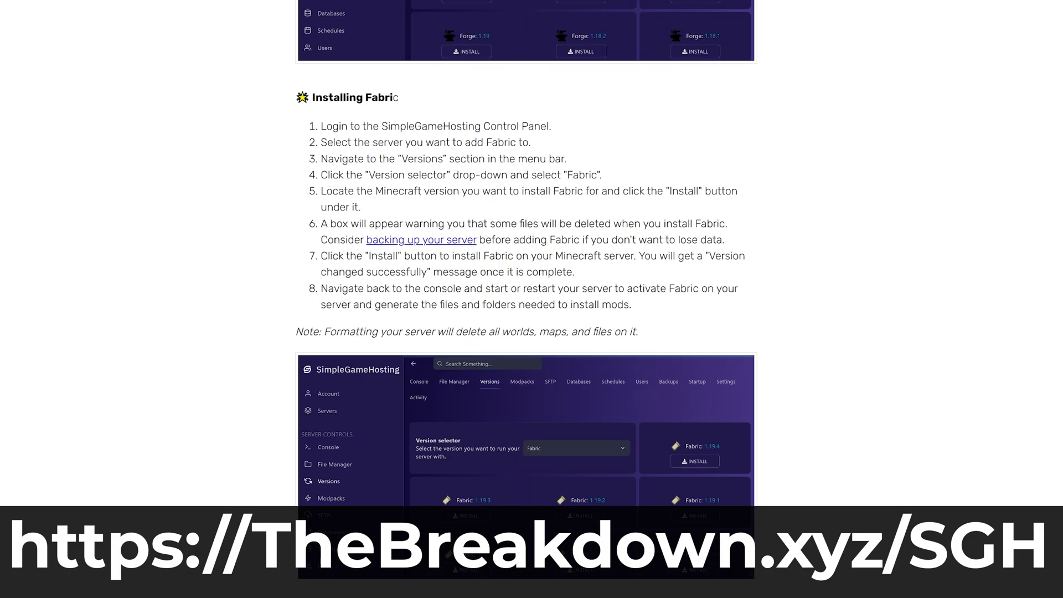
{"action": "scroll", "coordinate": [526, 277], "scroll_direction": "down", "scroll_amount": 20}
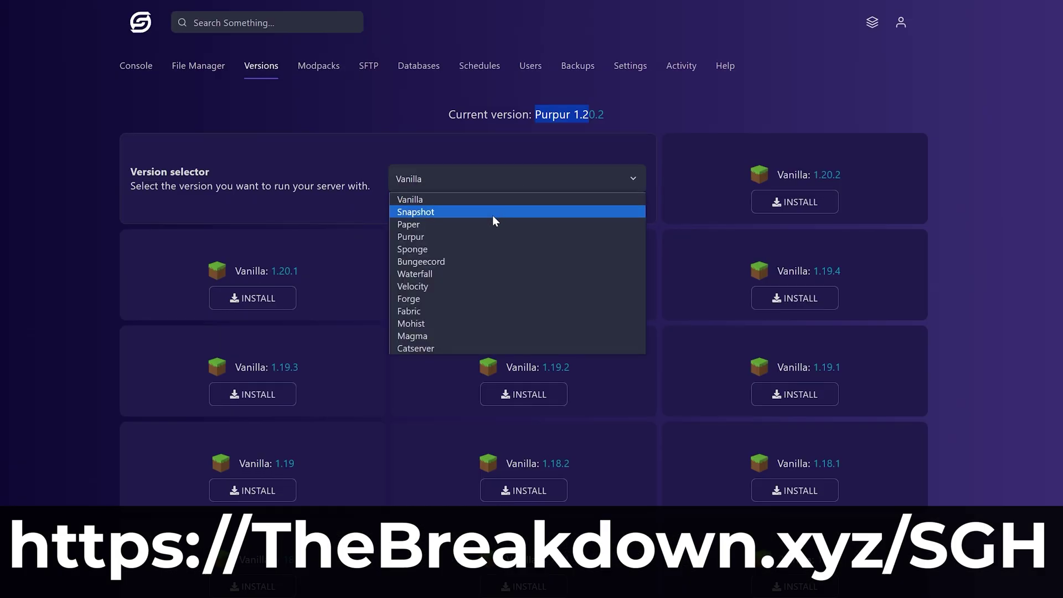
{"action": "left_click", "coordinate": [485, 299]}
{"action": "left_click", "coordinate": [786, 203]}
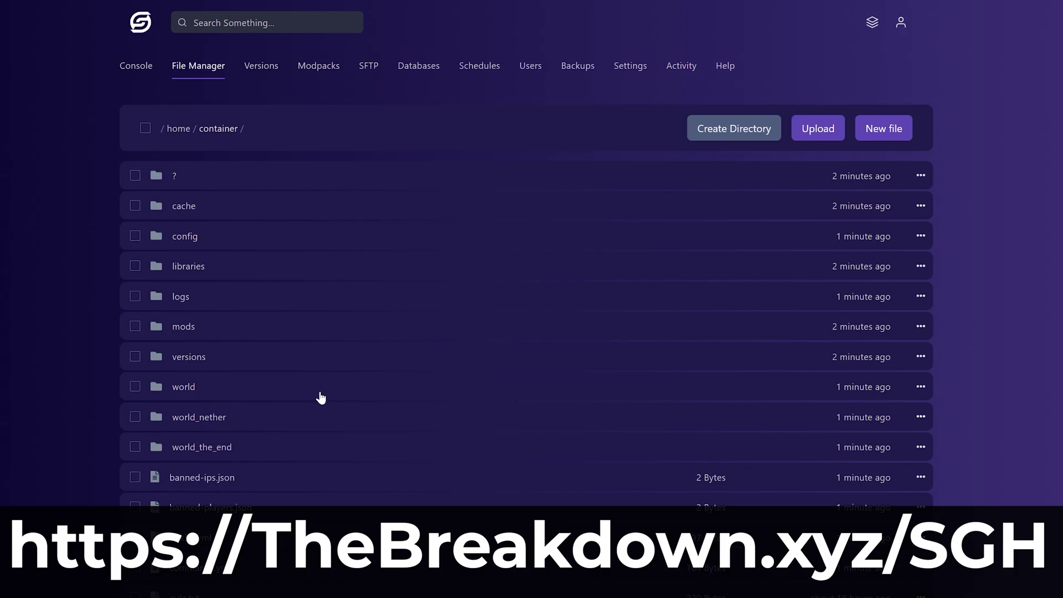
{"action": "scroll", "coordinate": [320, 398], "scroll_direction": "down", "scroll_amount": 5}
{"action": "left_click", "coordinate": [208, 498]}
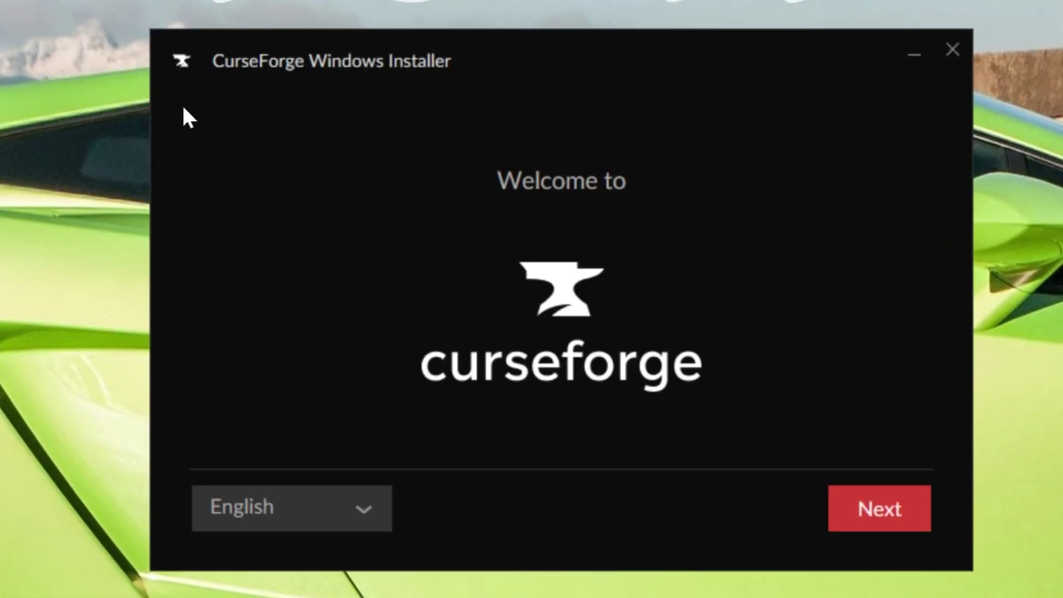
- Accept the terms of use and privacy policy and install CurseForge to the default folder
{"action": "left_click", "coordinate": [897, 503]}
{"action": "left_click", "coordinate": [207, 501]}
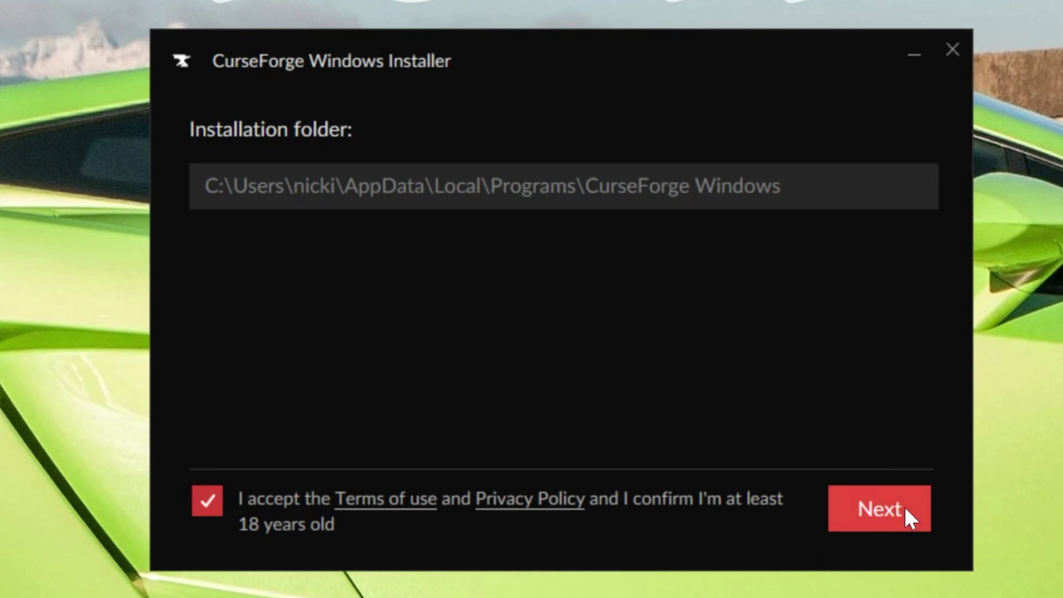
{"action": "left_click", "coordinate": [905, 506]}
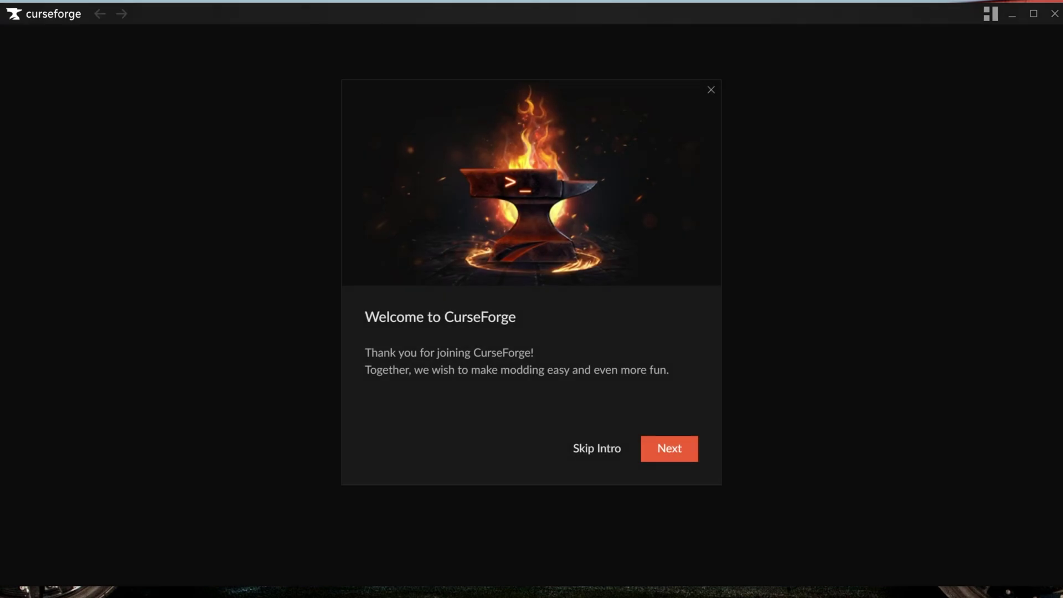
- Advance past the privacy and mod-author slides and finish the tour with Get Started
{"action": "left_click", "coordinate": [685, 451]}
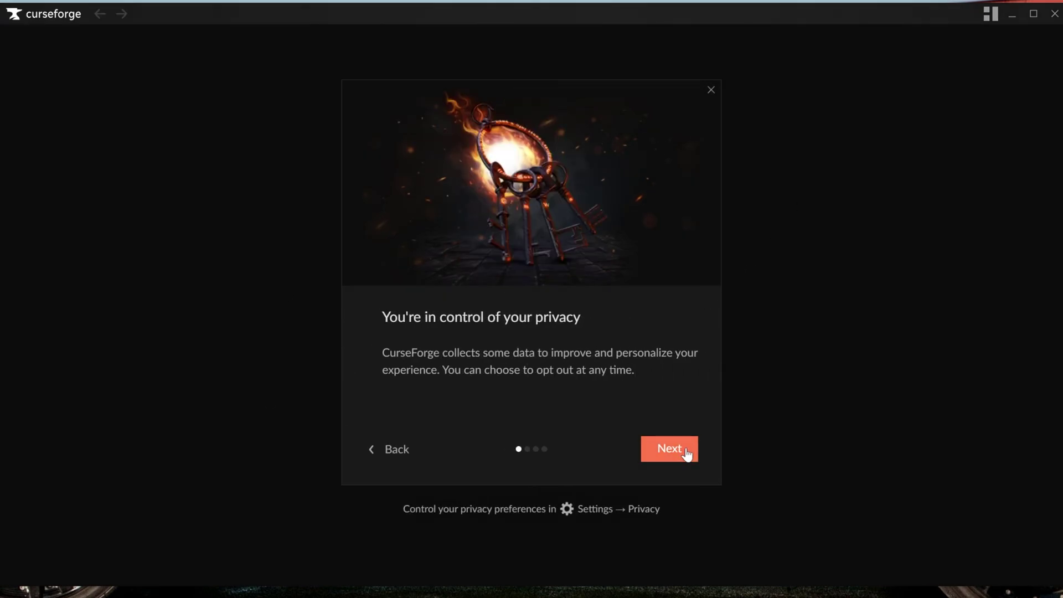
{"action": "left_click", "coordinate": [685, 450]}
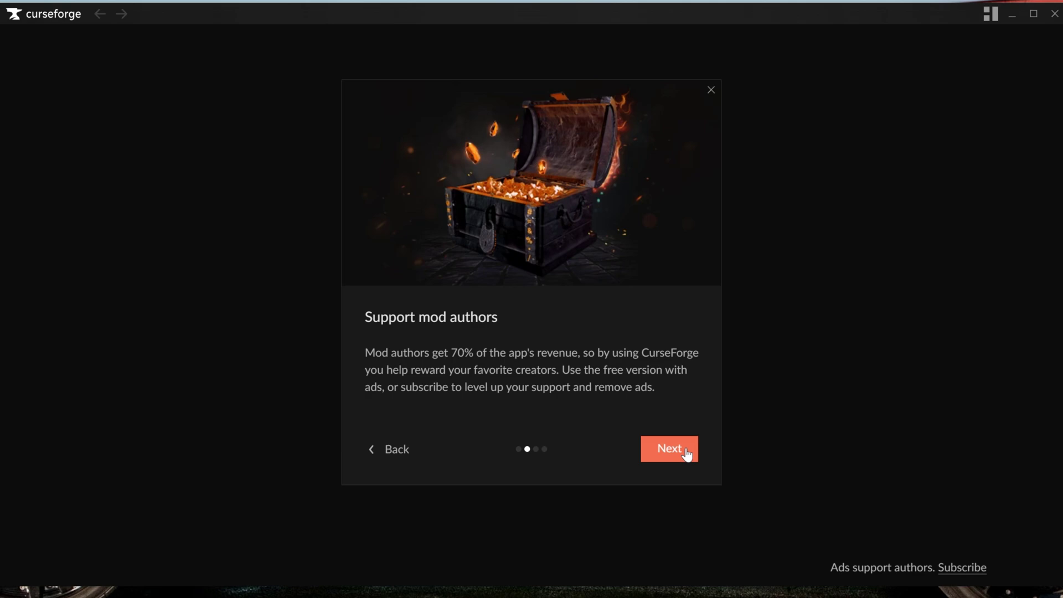
{"action": "left_click", "coordinate": [686, 451]}
{"action": "left_click", "coordinate": [685, 450]}
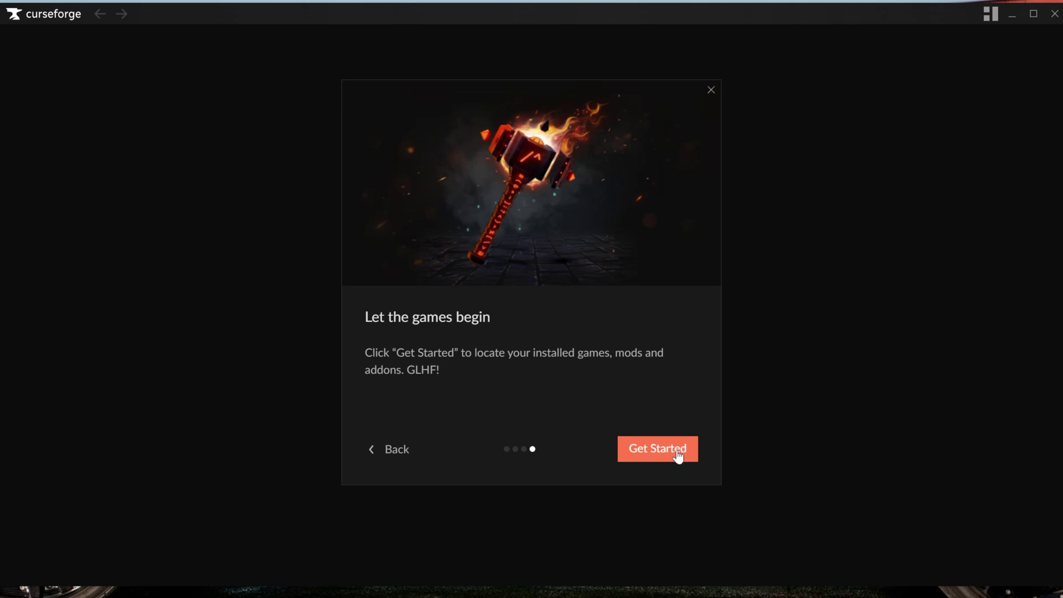
{"action": "left_click", "coordinate": [677, 454]}
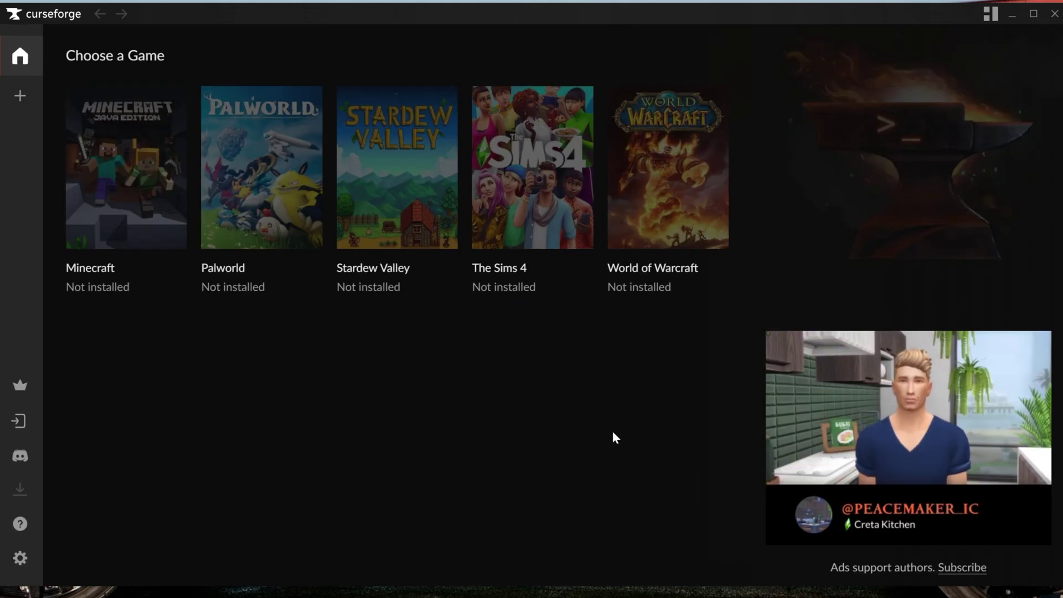
- Choose Minecraft from the library and keep the Standard (Recommended) modding folder
{"action": "left_click", "coordinate": [116, 197]}
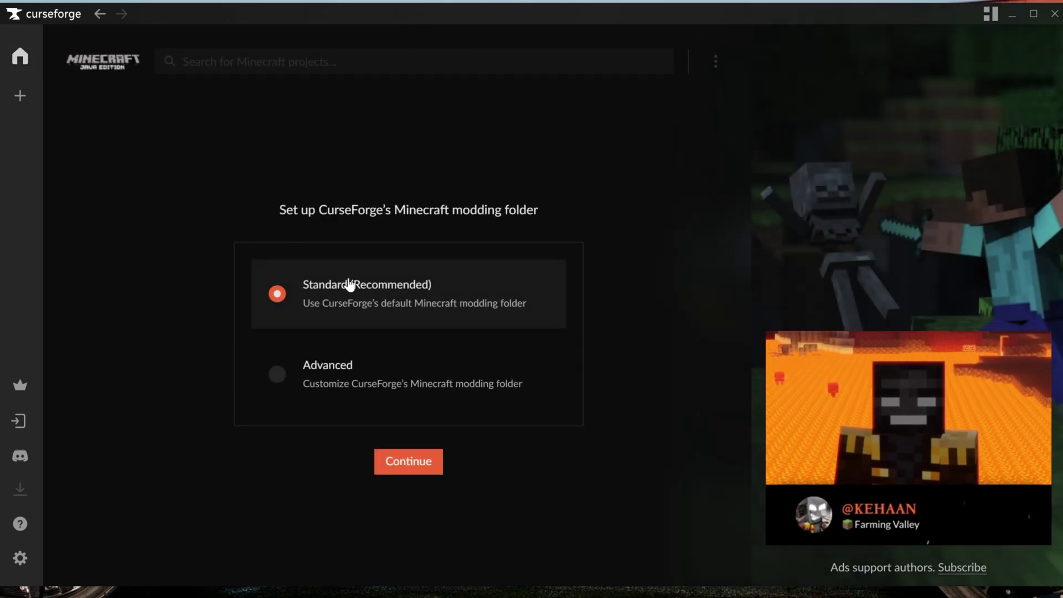
{"action": "left_click", "coordinate": [417, 460]}
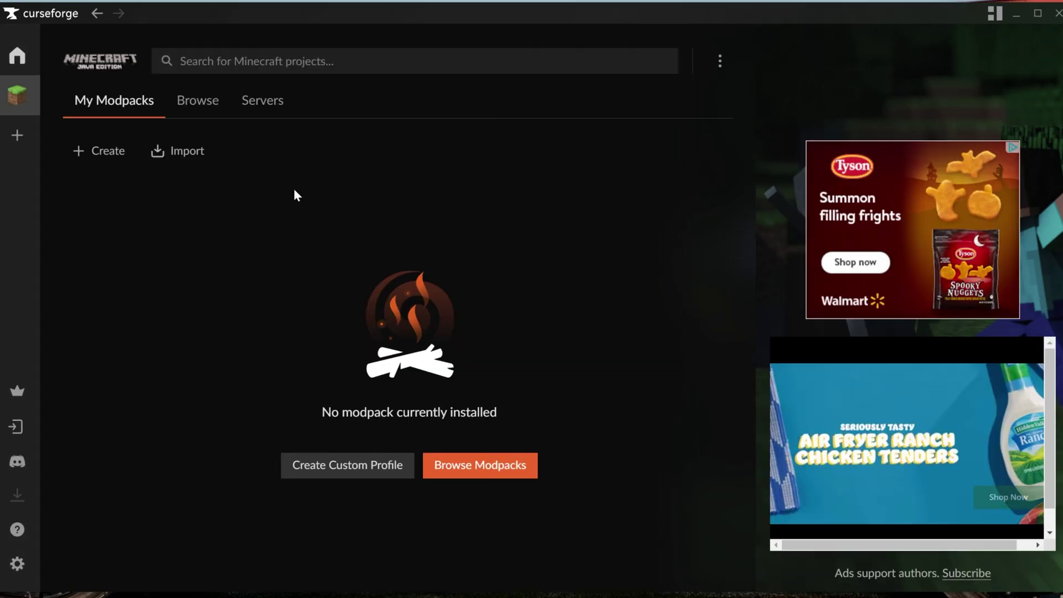
- Search for 'bmc', install Better MC [FABRIC] - BMC3, and return to My Modpacks
{"action": "left_click", "coordinate": [238, 103]}
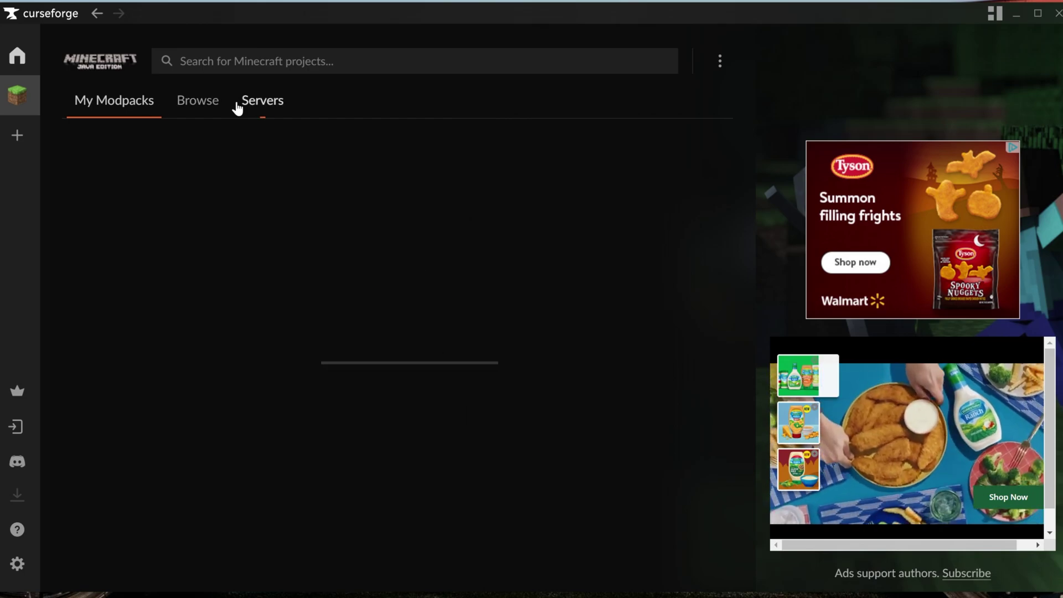
{"action": "left_click", "coordinate": [199, 109]}
{"action": "left_click", "coordinate": [144, 109]}
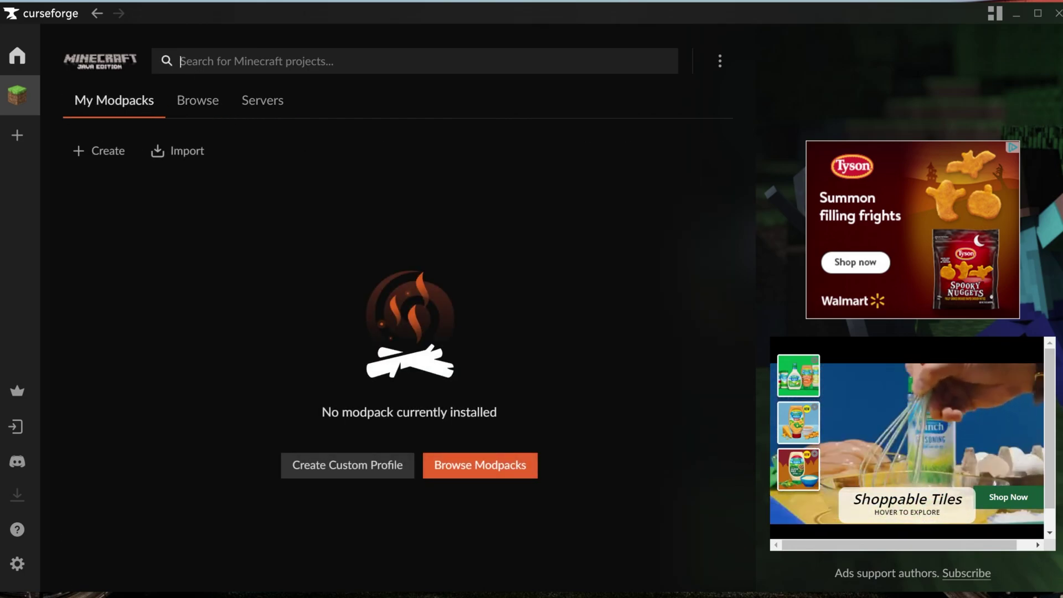
{"action": "type", "text": "bmc3"}
{"action": "key", "text": "Return"}
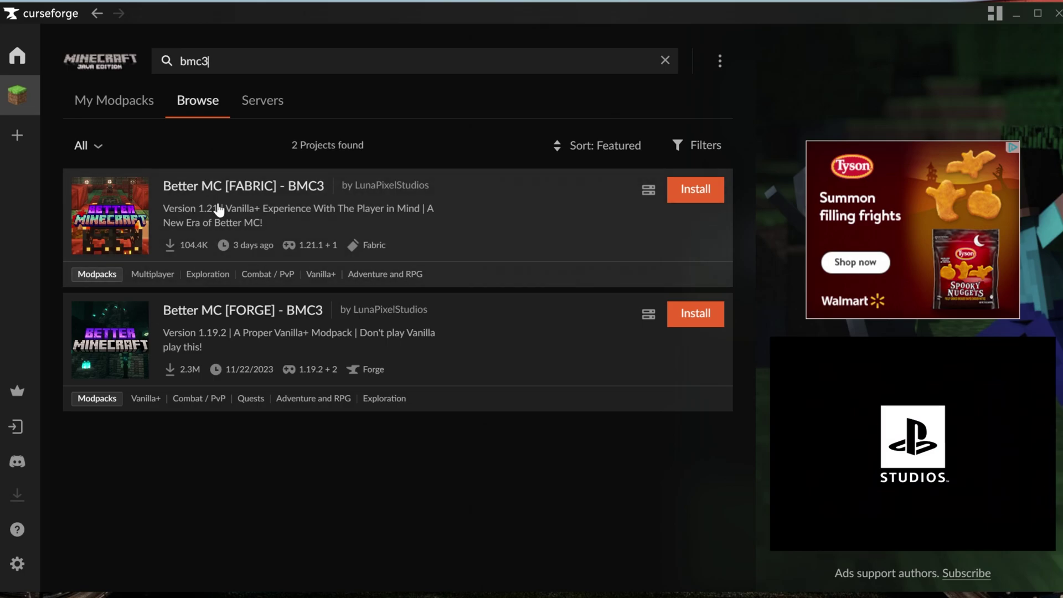
{"action": "left_click", "coordinate": [708, 196]}
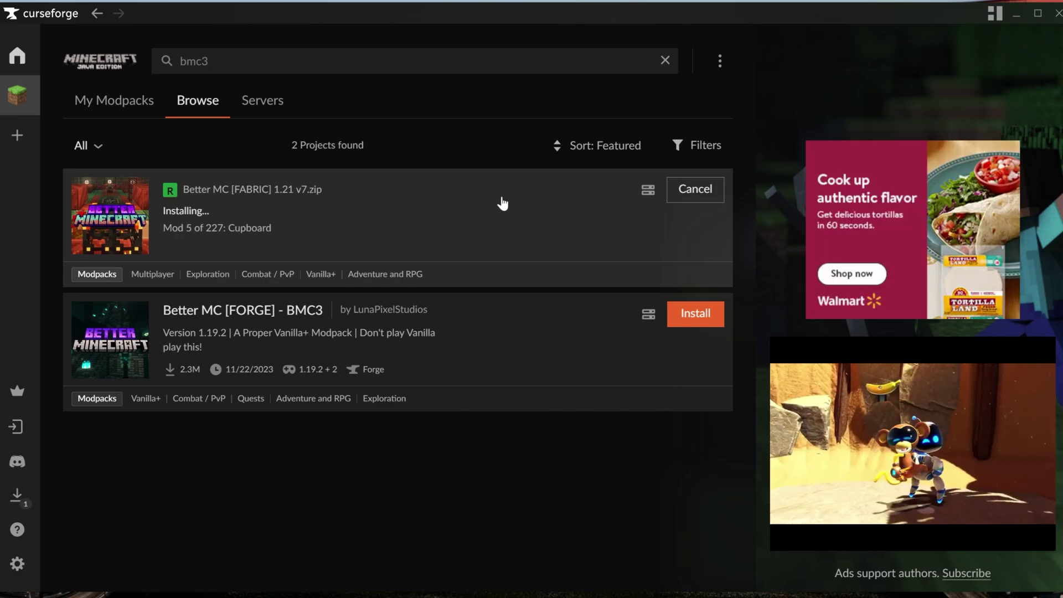
{"action": "left_click", "coordinate": [105, 103]}
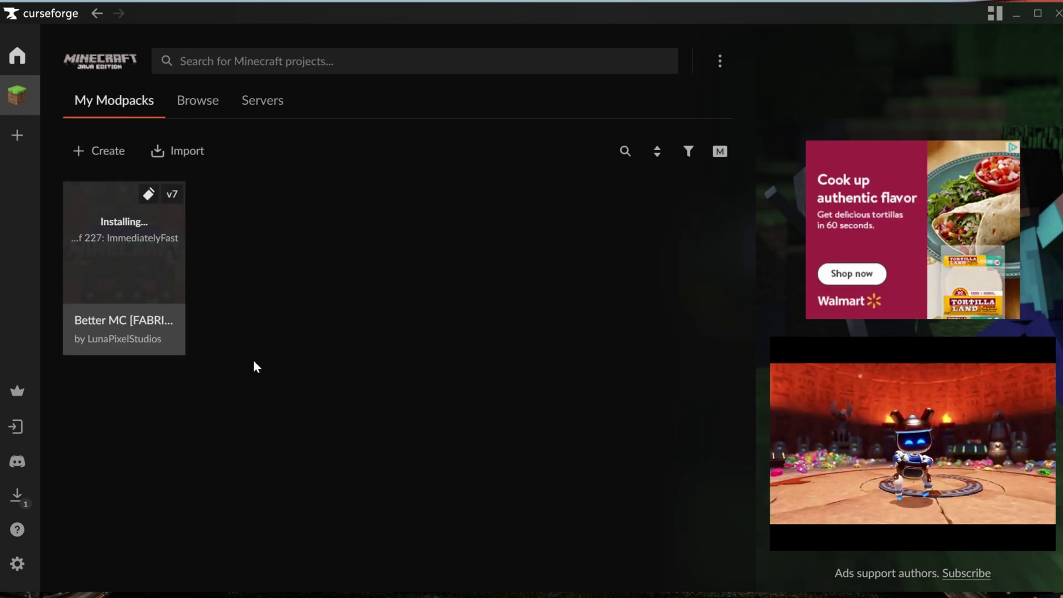
- Drag the Minecraft Allocated Memory slider in Settings to 10240MB, then close Settings
{"action": "left_click", "coordinate": [17, 564]}
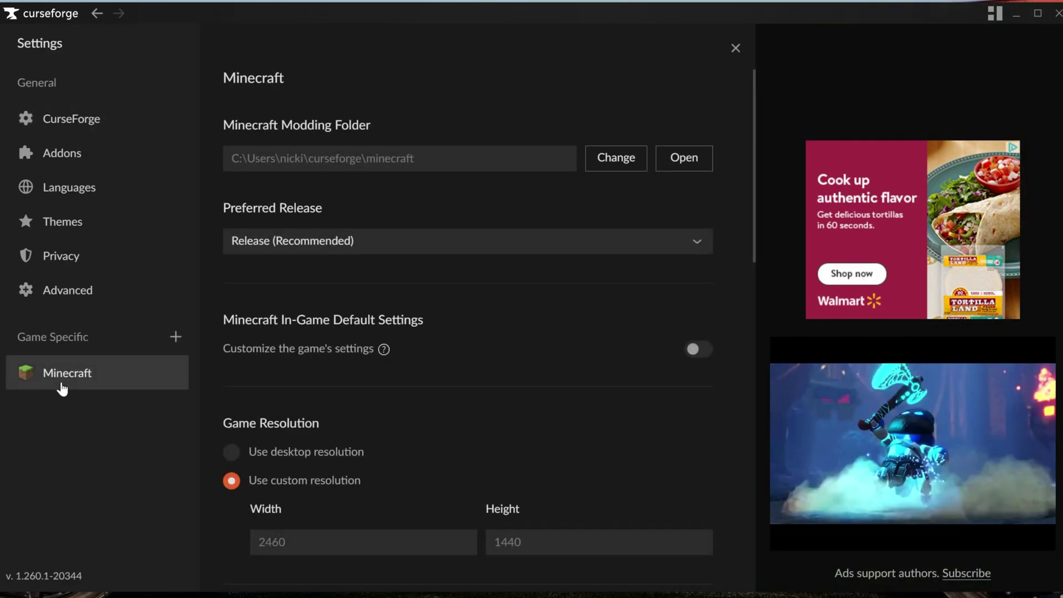
{"action": "scroll", "coordinate": [714, 396], "scroll_direction": "down", "scroll_amount": 10}
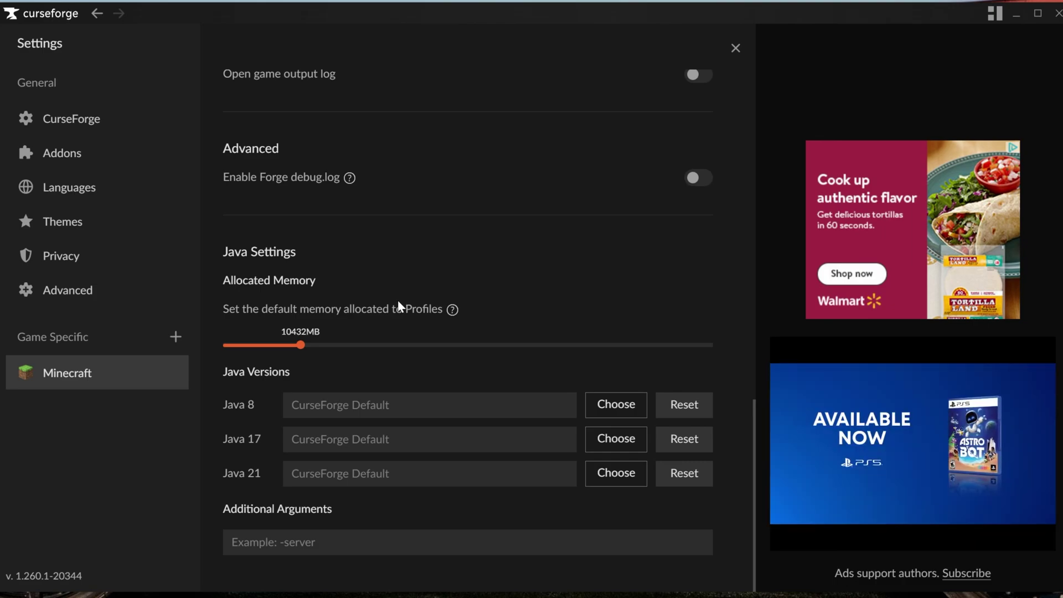
{"action": "left_click", "coordinate": [297, 348]}
{"action": "left_click_drag", "start_coordinate": [297, 348], "coordinate": [300, 348]}
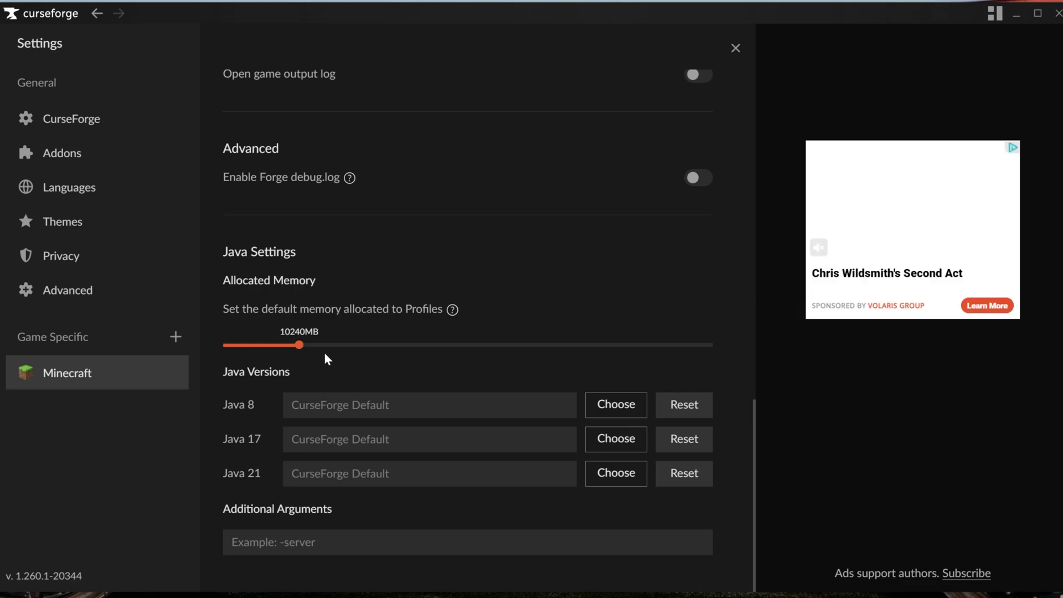
{"action": "left_click", "coordinate": [736, 48]}
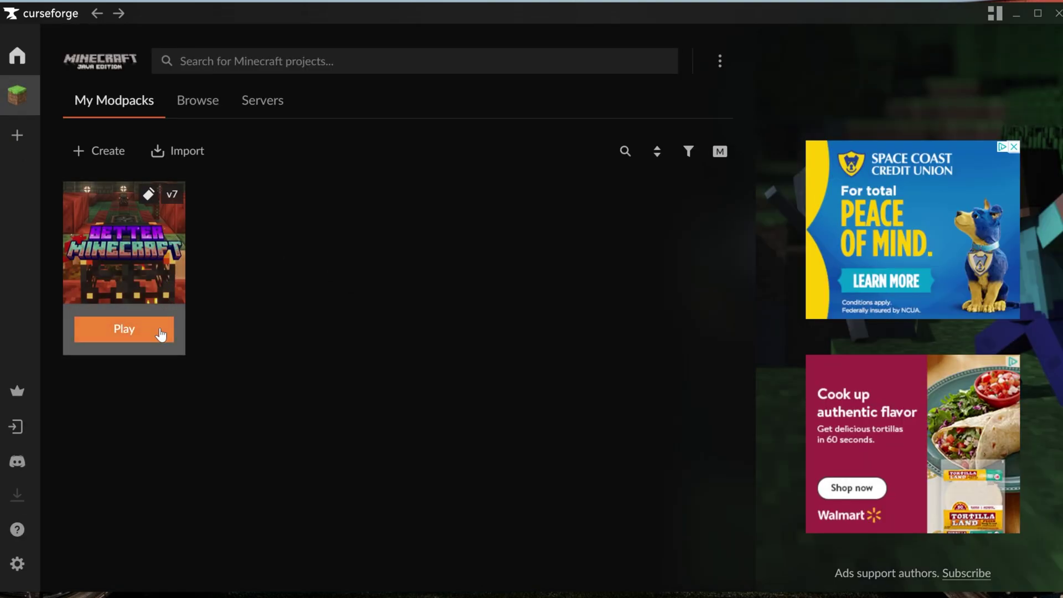
- Launch the Better MC modpack from CurseForge into the Minecraft Launcher's Java Edition page
{"action": "left_click", "coordinate": [161, 331]}
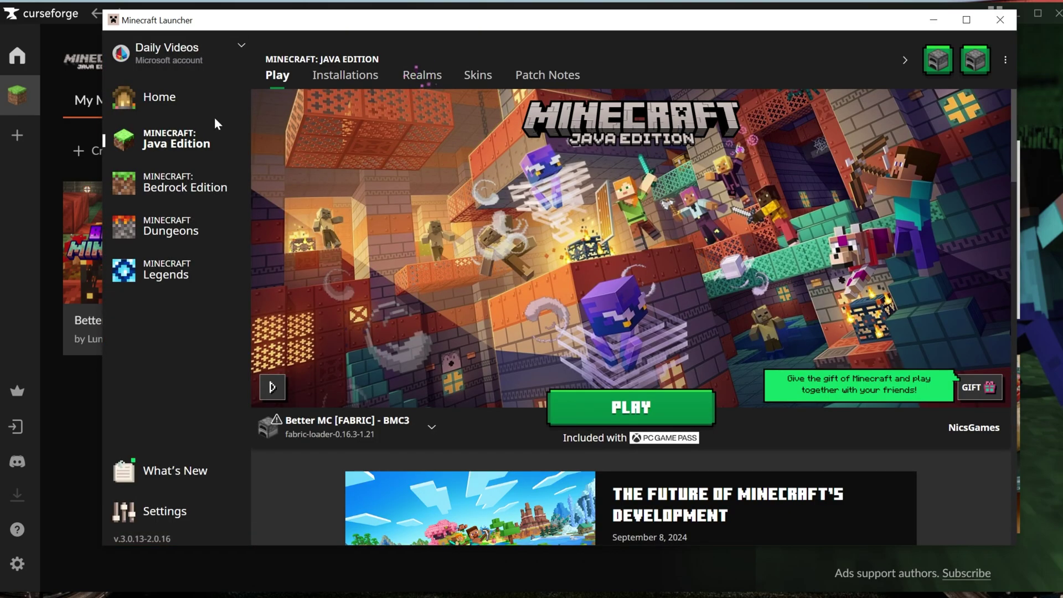
{"action": "left_click", "coordinate": [205, 110]}
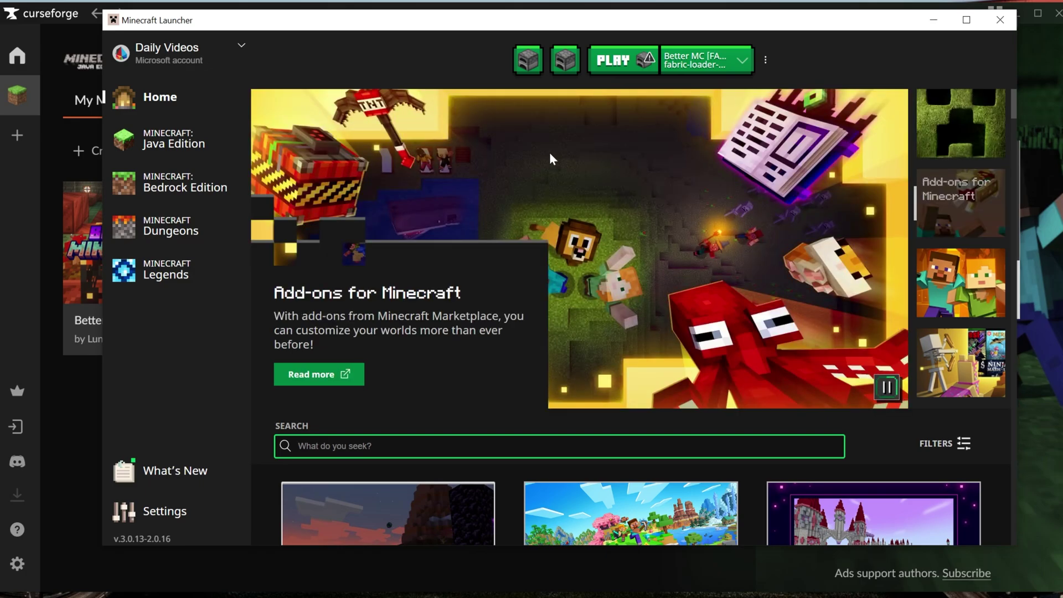
{"action": "left_click", "coordinate": [195, 148]}
- Select the Better MC [FABRIC] - BMC3 installation, play it, and confirm the modified-installation warning
{"action": "left_click", "coordinate": [401, 427]}
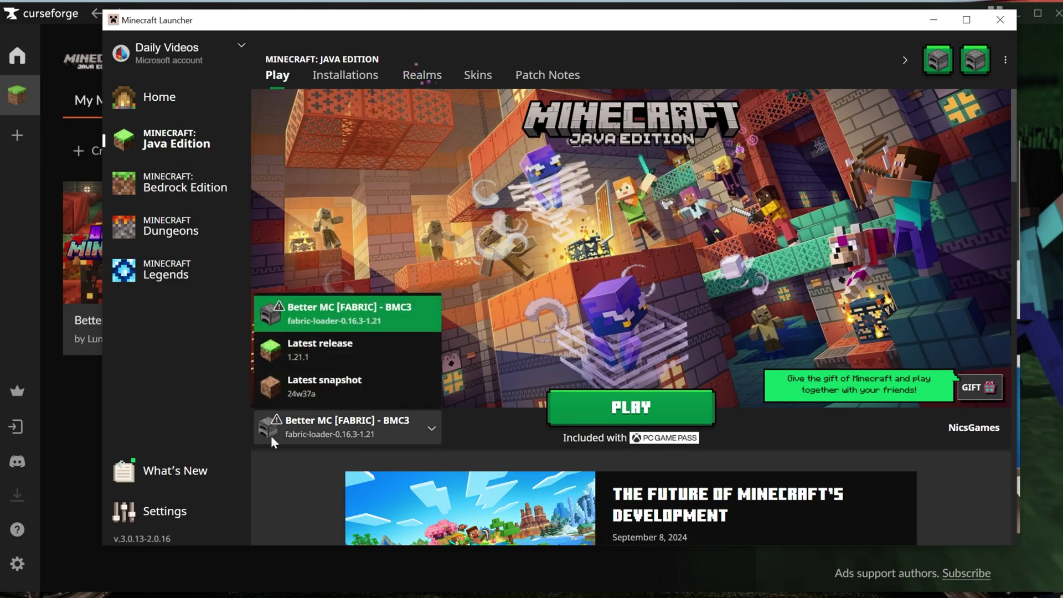
{"action": "left_click", "coordinate": [381, 423]}
{"action": "left_click", "coordinate": [381, 424]}
{"action": "left_click", "coordinate": [363, 326]}
{"action": "left_click", "coordinate": [570, 397]}
{"action": "left_click", "coordinate": [704, 366]}
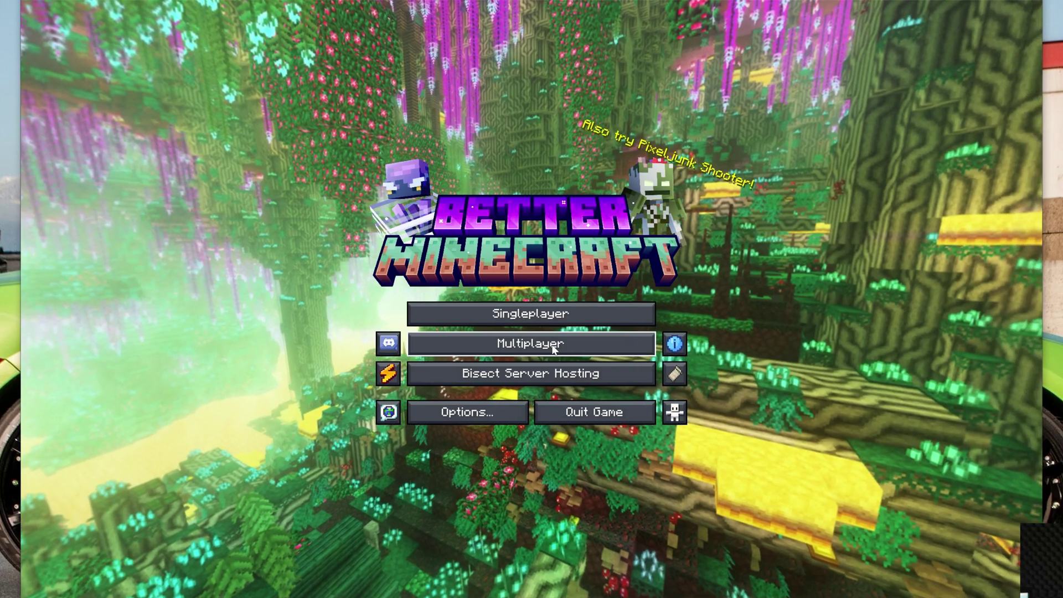
- Join the SimpleGameHosting.com server from the Multiplayer server list
{"action": "left_click", "coordinate": [554, 348]}
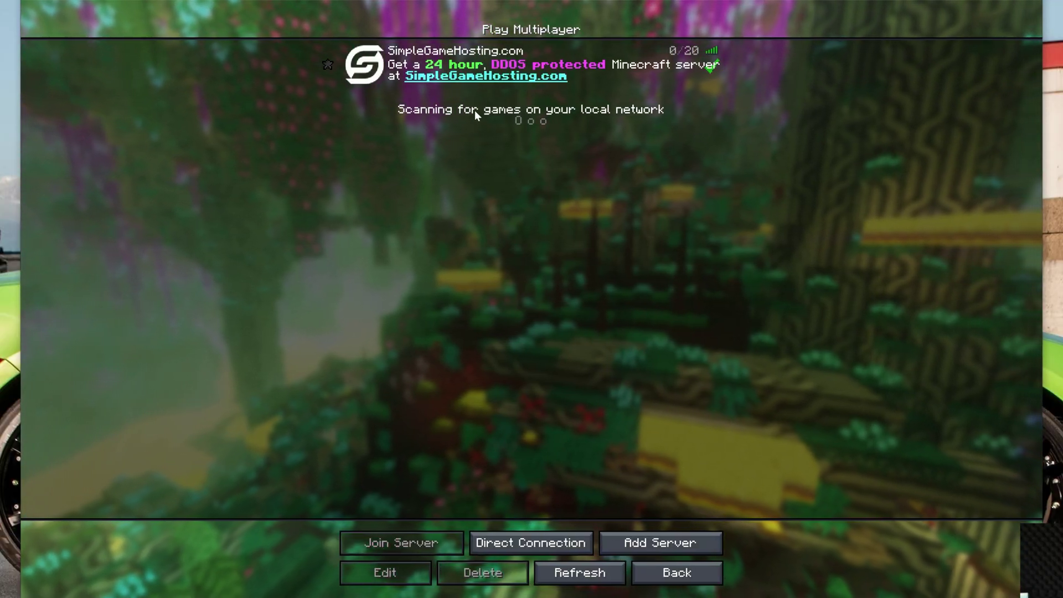
{"action": "double_click", "coordinate": [470, 79]}
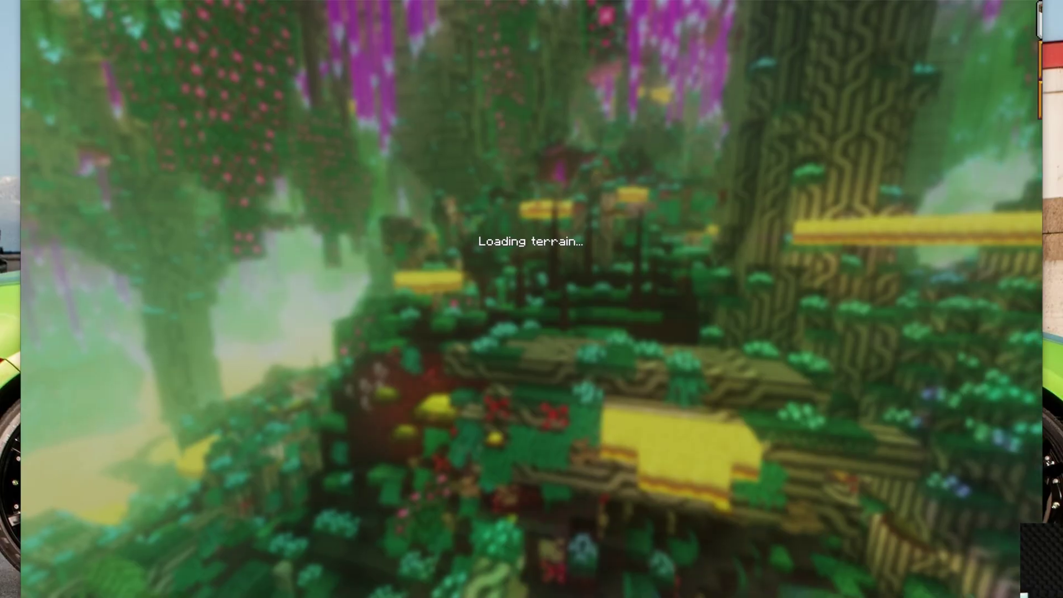
- Walk forward through the woodland toward the forested hillside under the floating towers
{"action": "key", "text": "w"}
{"action": "key", "text": "w"}
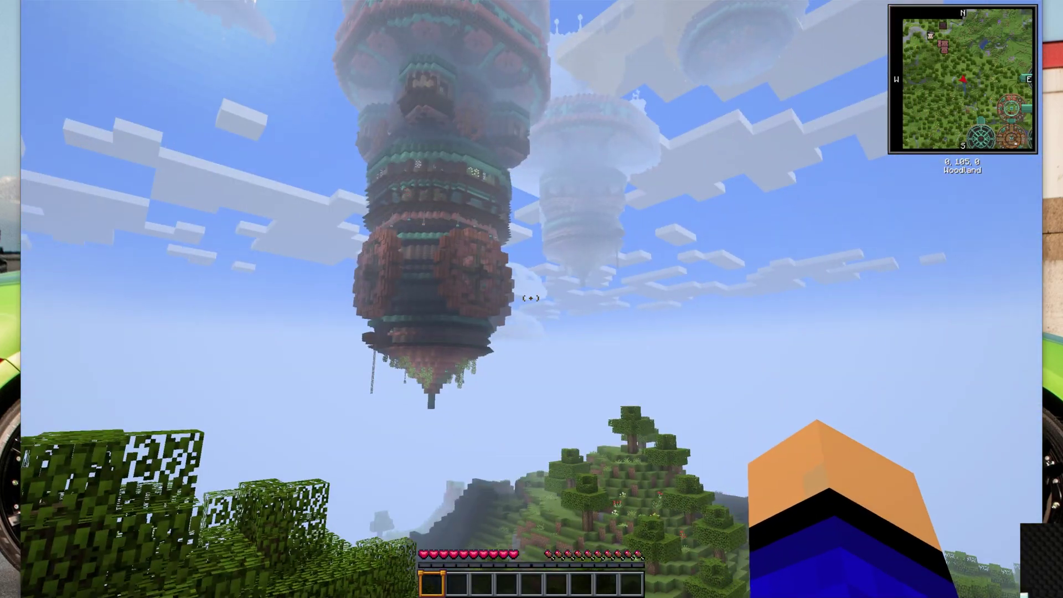
{"action": "key", "text": "w"}
{"action": "key", "text": "w"}
{"action": "key", "text": "w"}
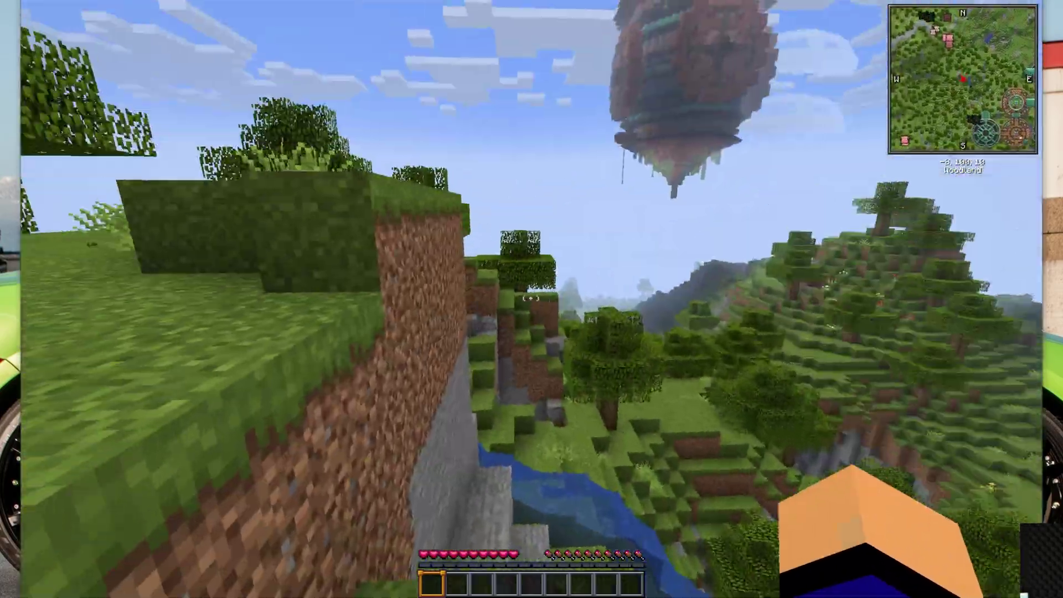